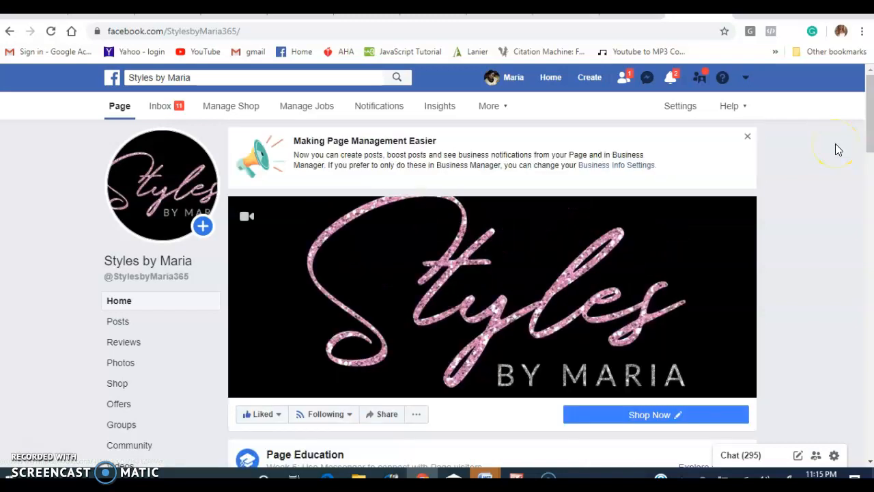
Open the page's Shop section and start adding a new product under All Products.
scroll(823, 143, down, 1)
click(660, 356)
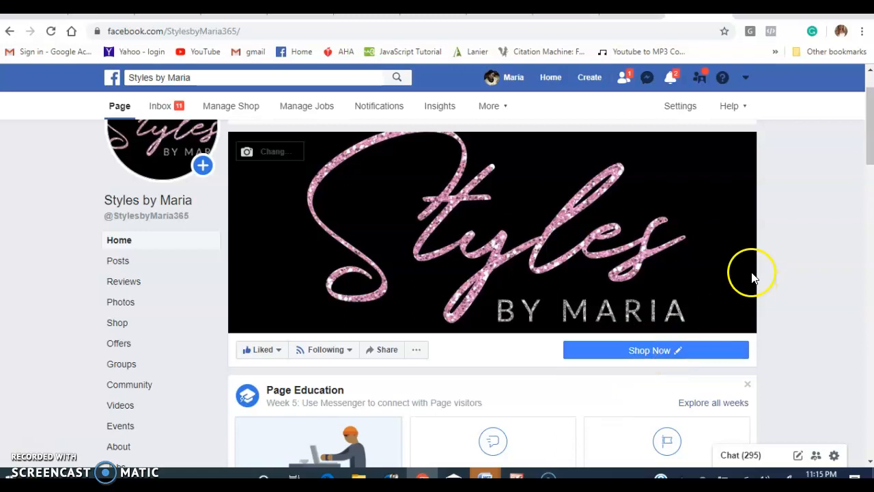
click(646, 350)
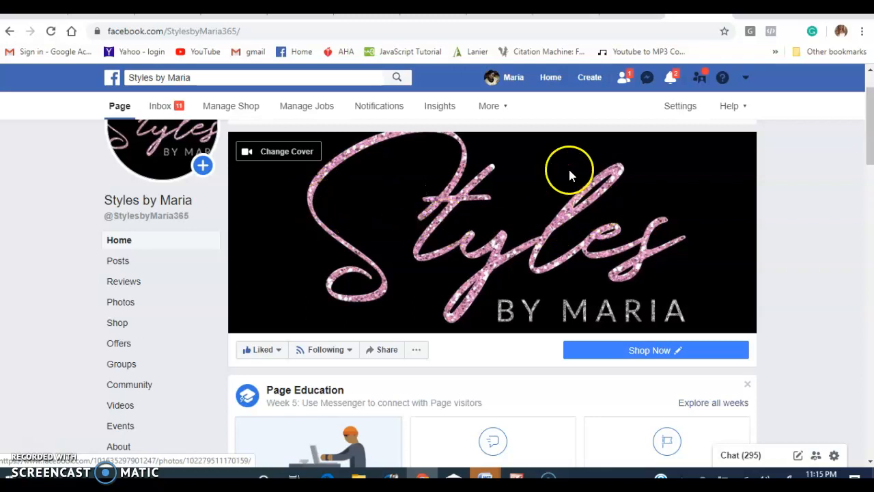
click(122, 328)
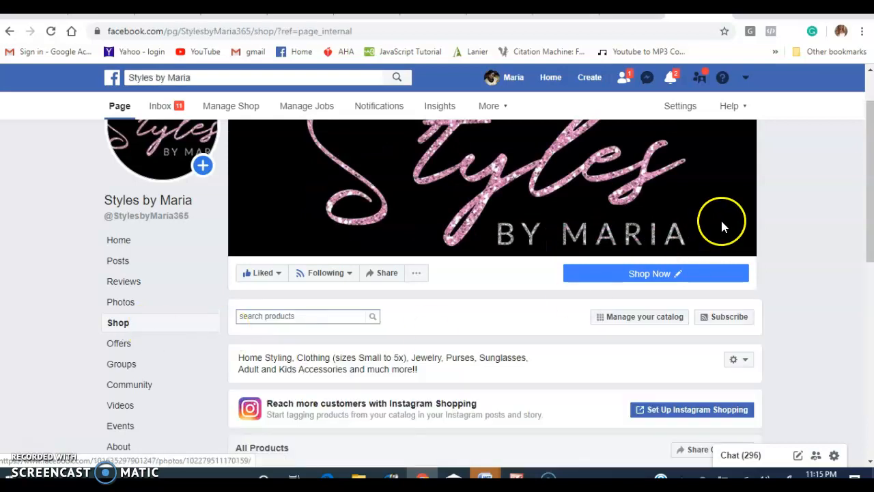
drag(867, 161, 870, 272)
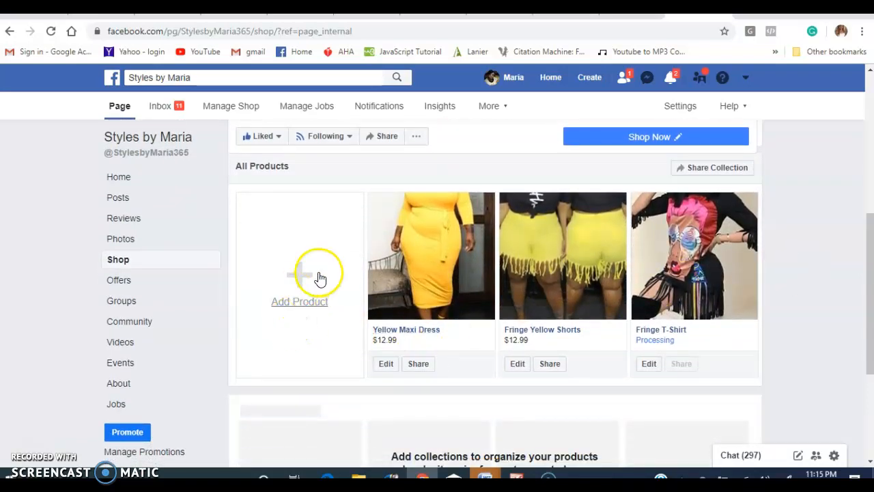
click(297, 301)
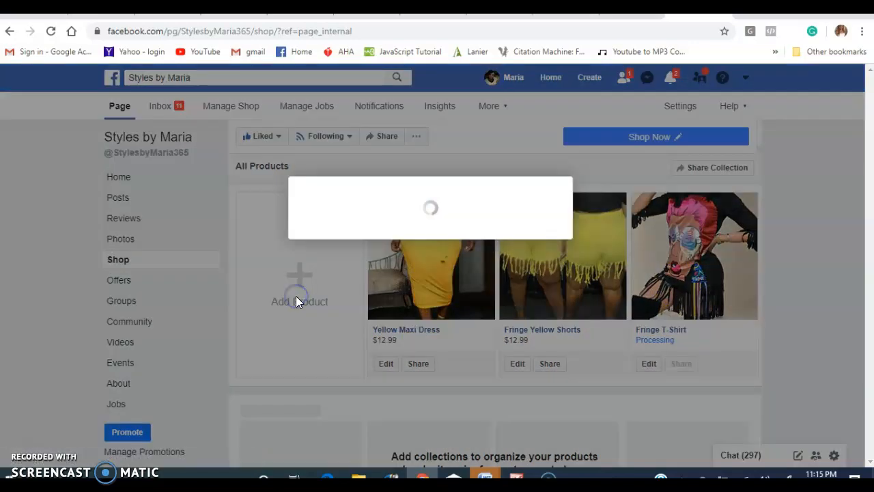
Start adding a product photo from the computer, switch to File Explorer and open the Styles by Maria folder.
click(317, 180)
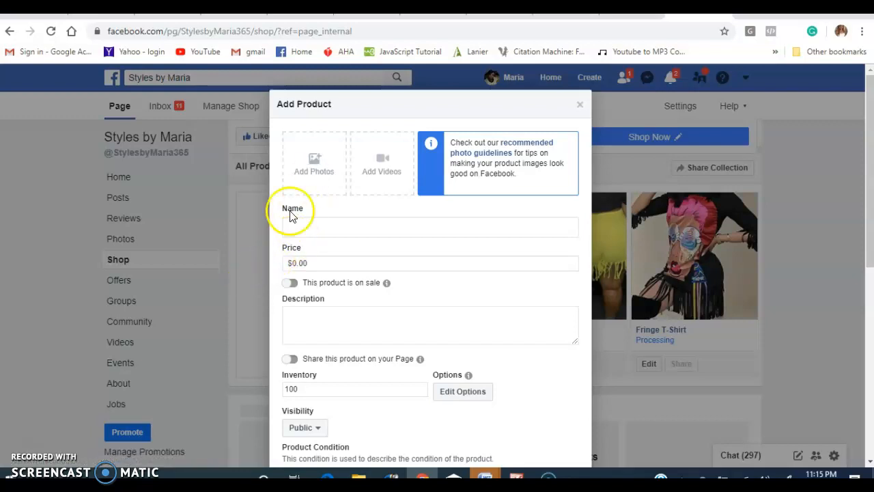
click(316, 163)
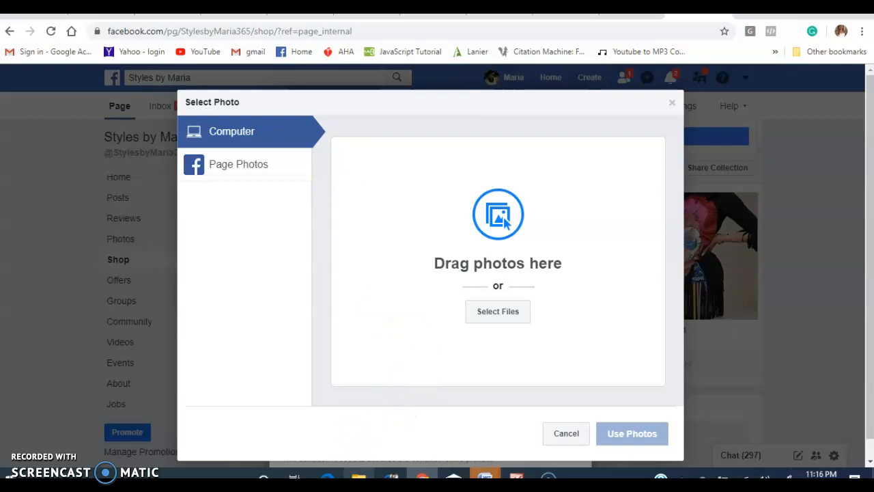
mouse_move(358, 477)
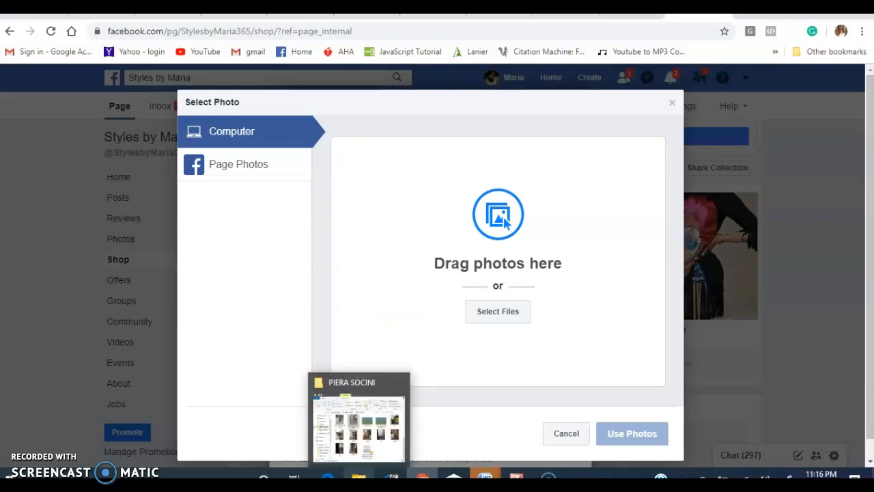
click(355, 476)
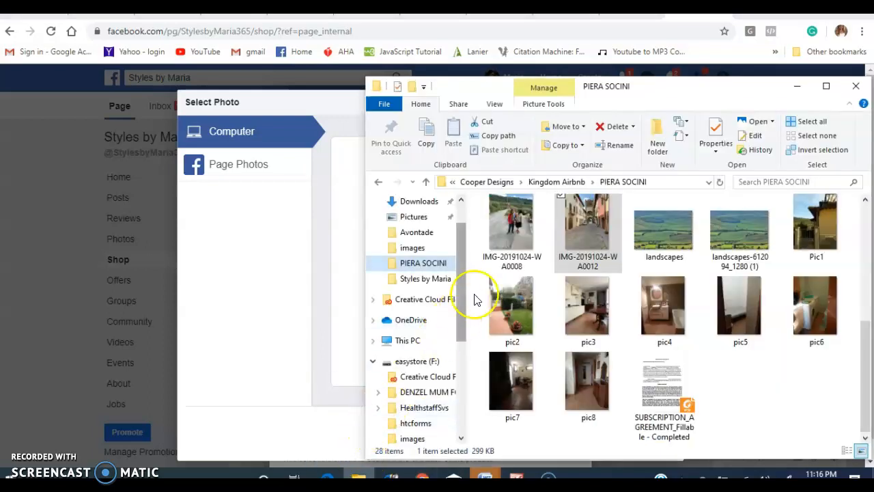
click(437, 279)
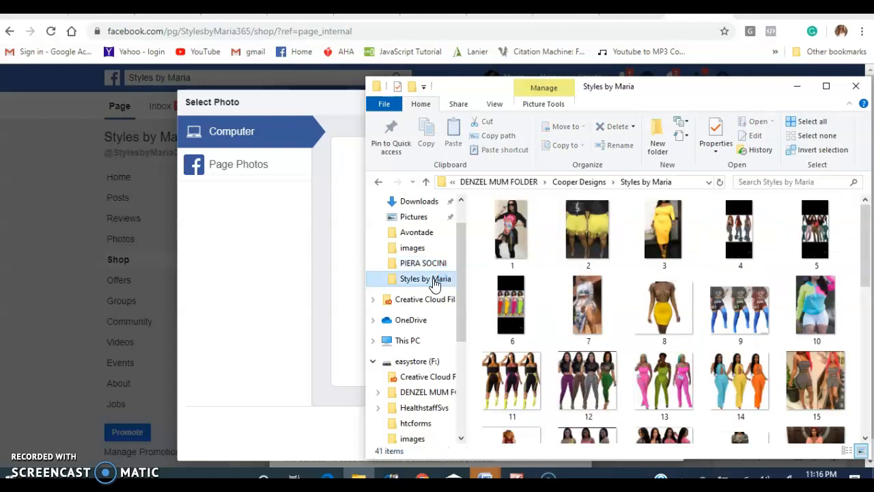
Upload picture 7 from the Styles by Maria folder and use it as the product photo.
drag(640, 89, 707, 88)
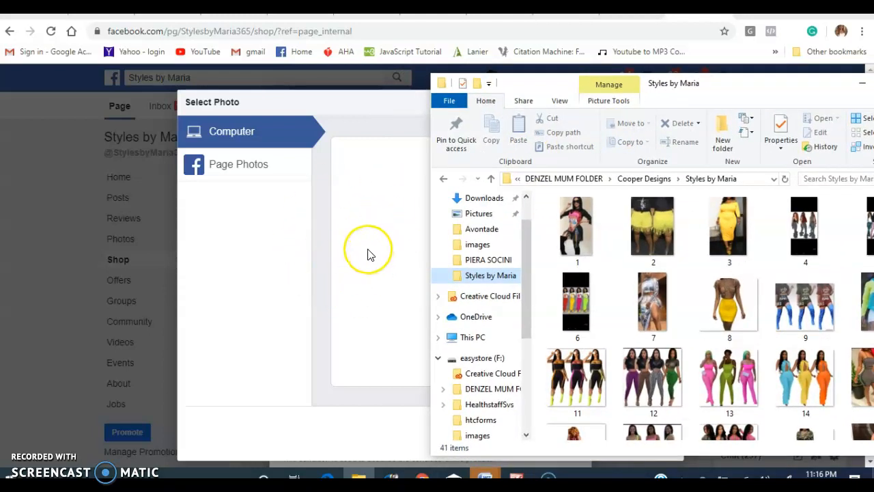
click(653, 297)
drag(653, 298, 395, 292)
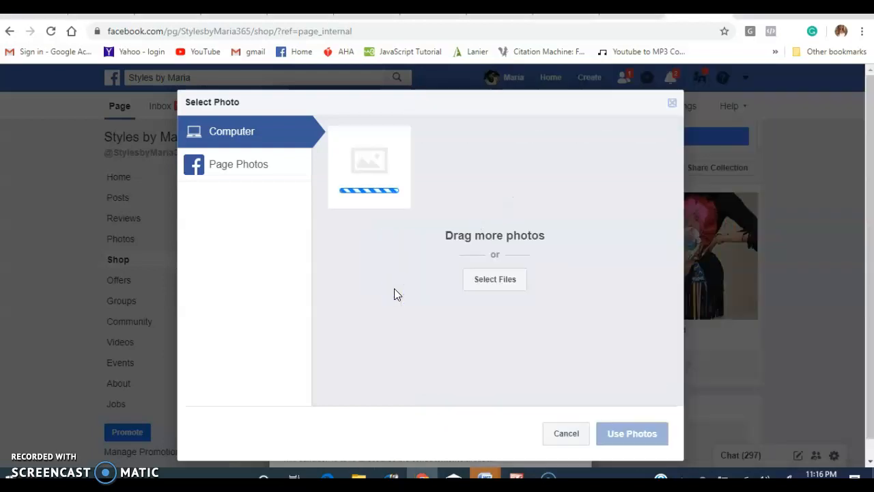
click(374, 171)
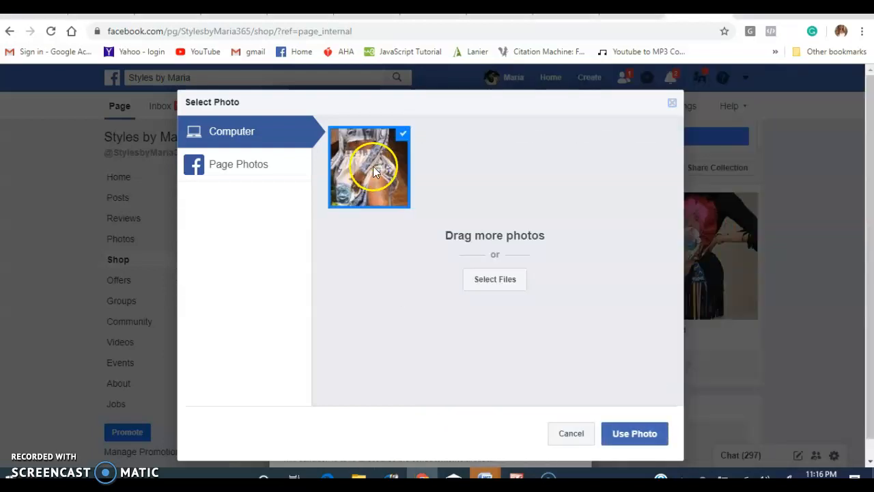
click(630, 435)
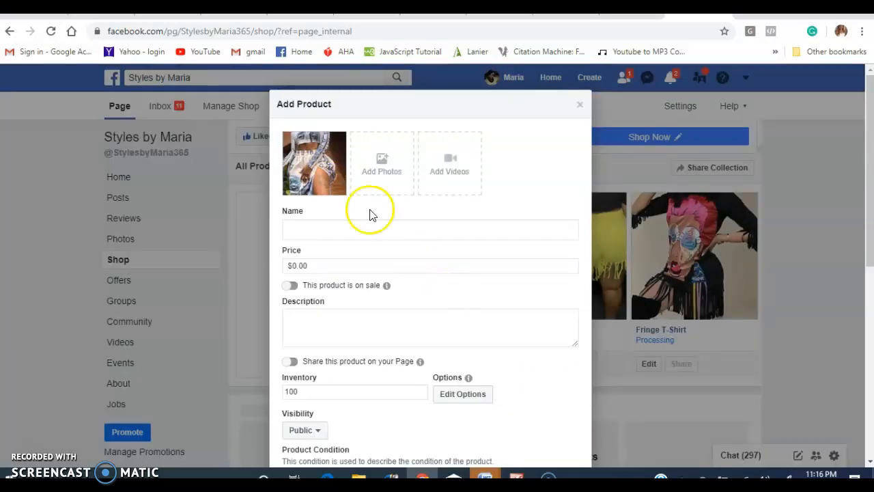
Name the product "2 Piece Set".
mouse_move(321, 169)
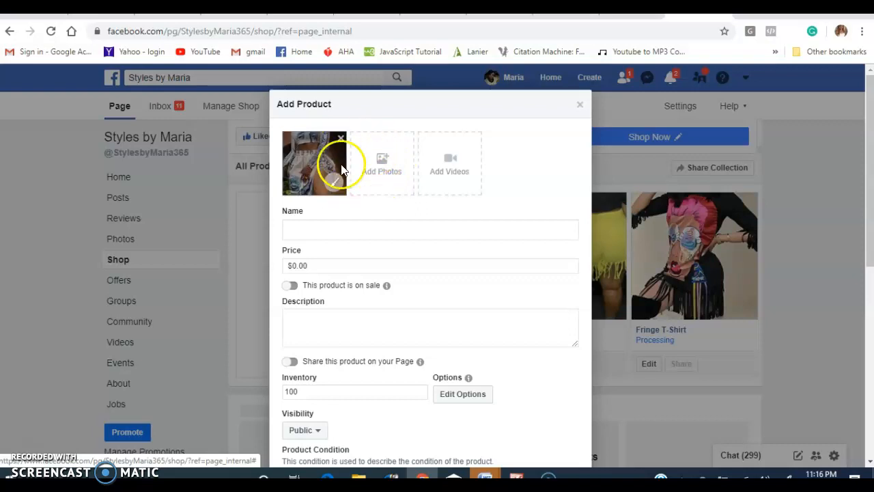
click(337, 230)
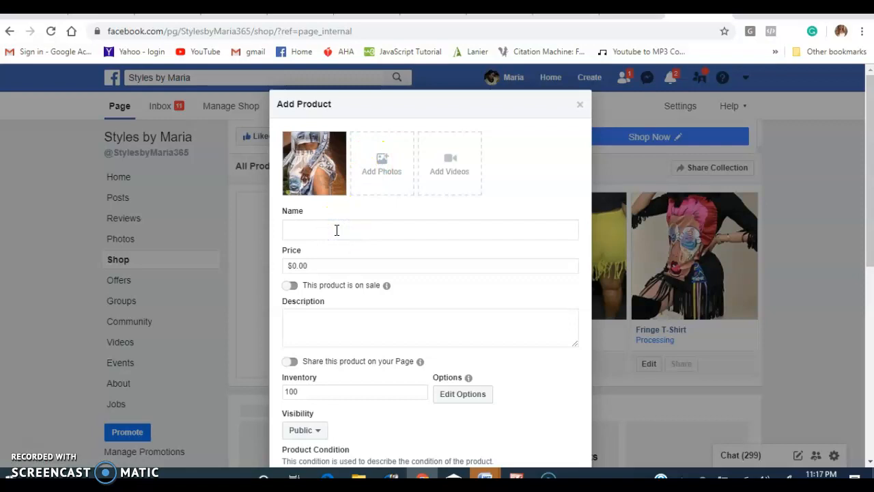
text(@)
key(BackSpace)
text(2 Piee)
key(BackSpace)
text(ce Set)
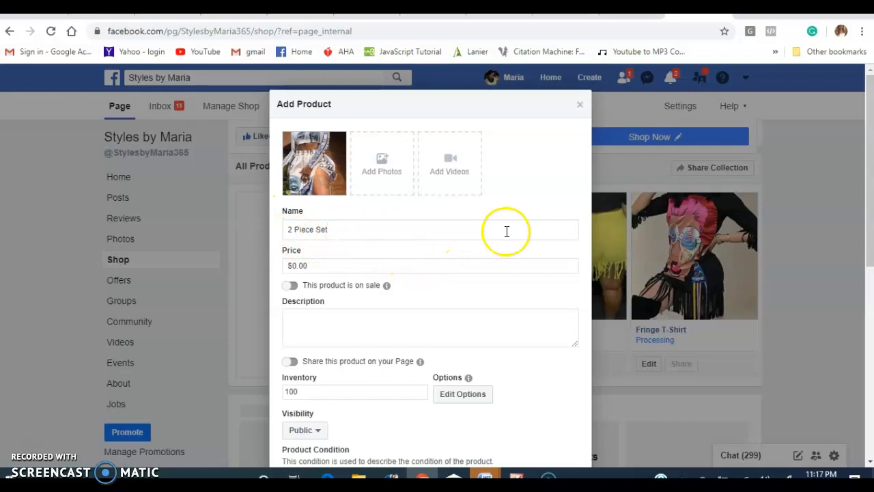
Set the product's price to 12.99, and switch the on-sale option on and back off.
drag(323, 265, 259, 268)
text(12.99)
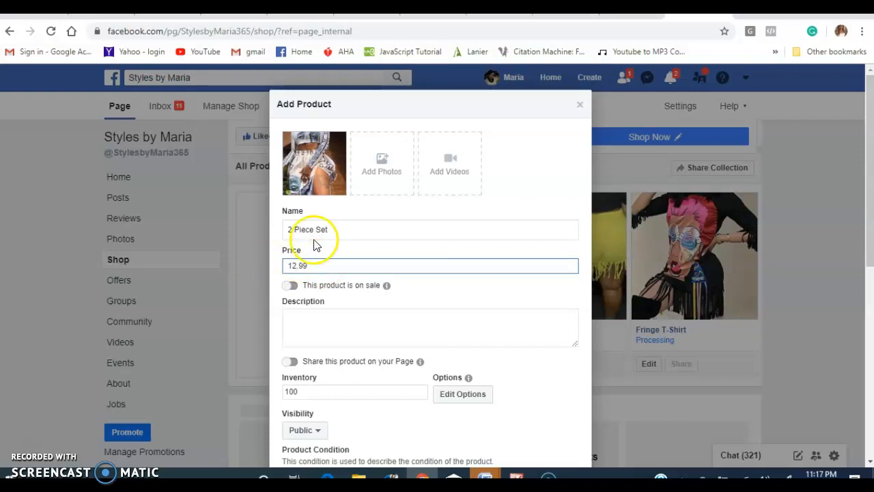
click(295, 284)
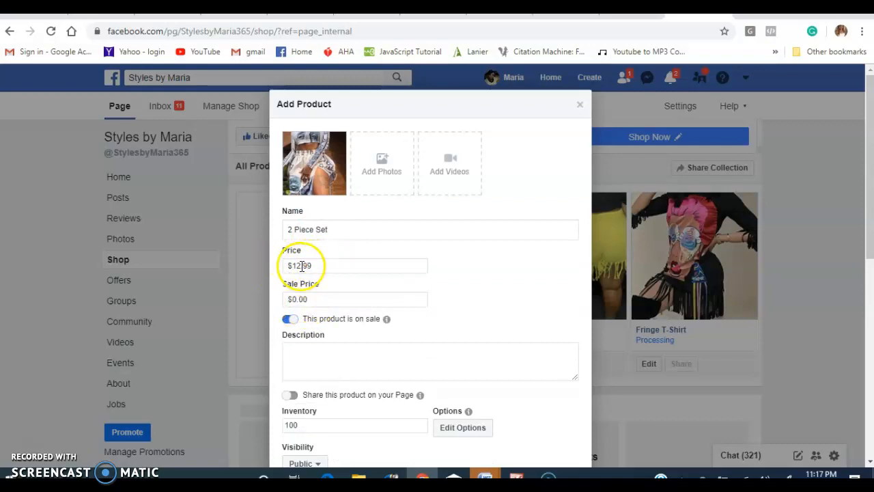
click(294, 323)
Enter "Blouse and Skirt" as the product description.
click(295, 321)
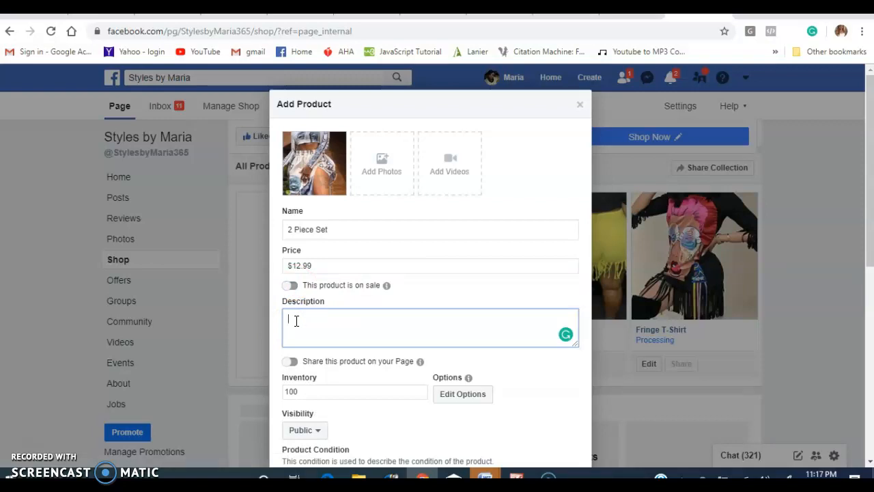
text(Blouse and Skirt)
Set the product's inventory to 10.
scroll(377, 328, down, 1)
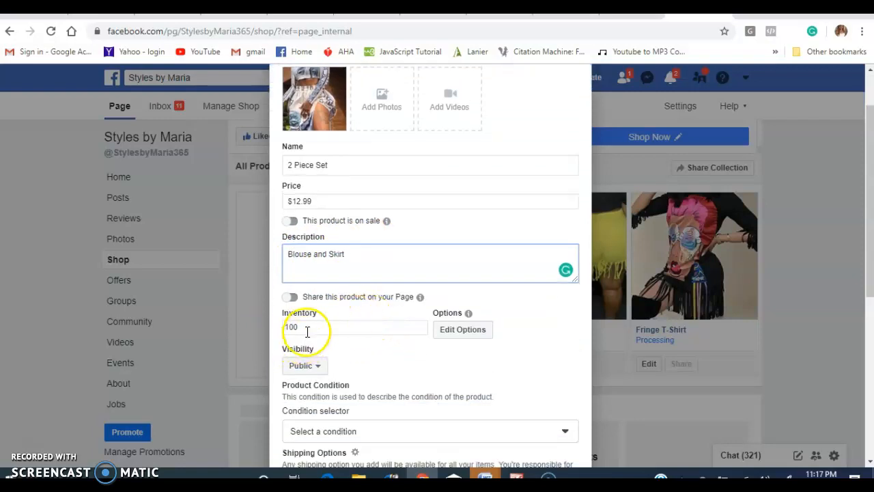
drag(311, 327, 273, 328)
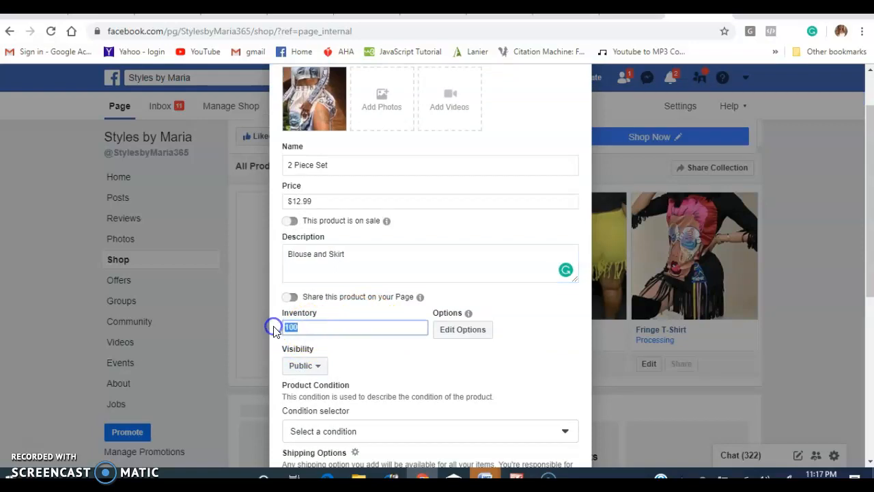
text(1)
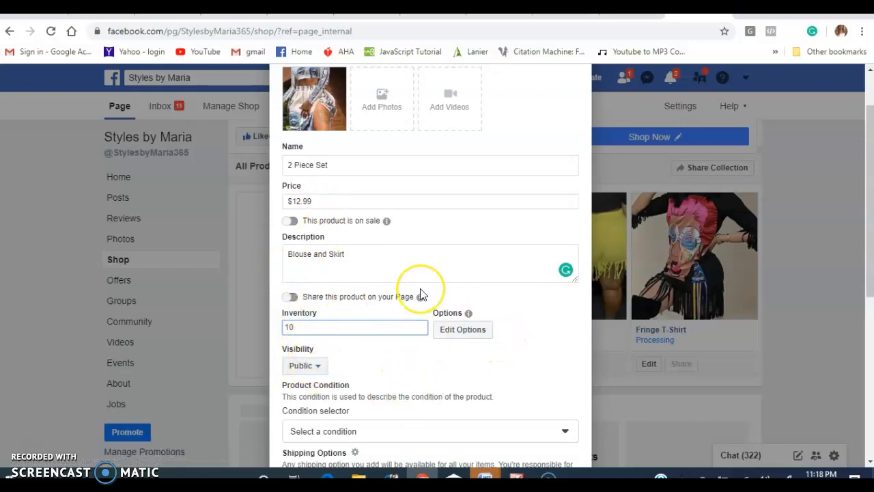
Set the product condition to New.
scroll(420, 294, down, 2)
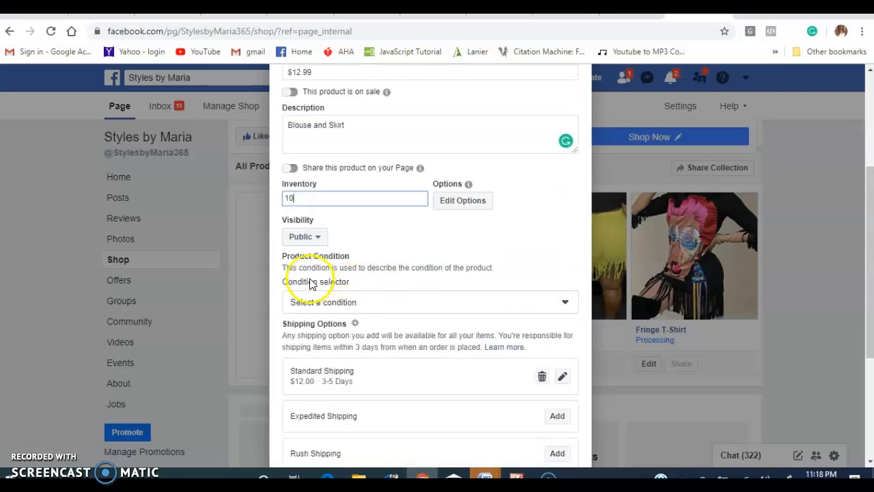
click(564, 304)
scroll(464, 345, down, 1)
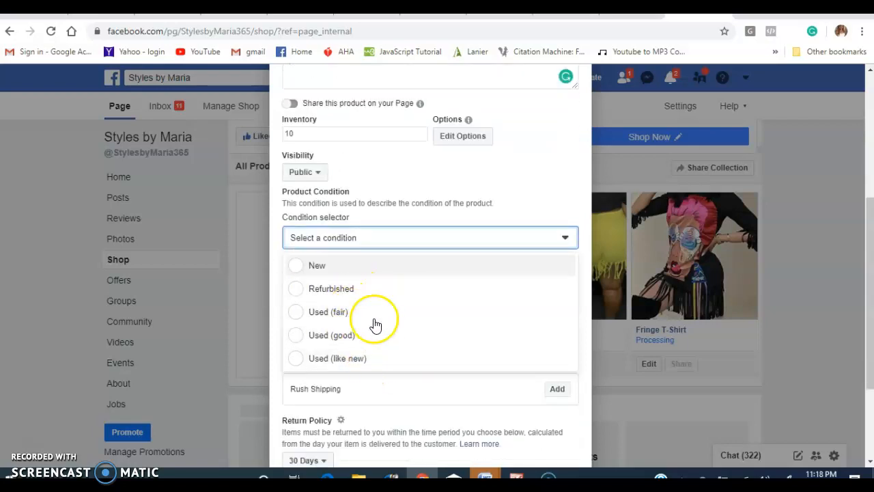
click(346, 267)
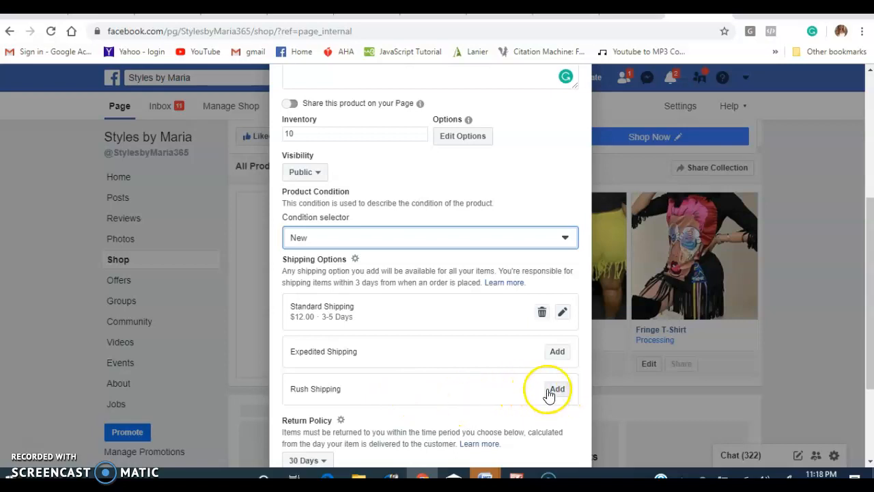
Set the product category to FB_APRL_CLOTHING and save the product.
scroll(547, 375, down, 3)
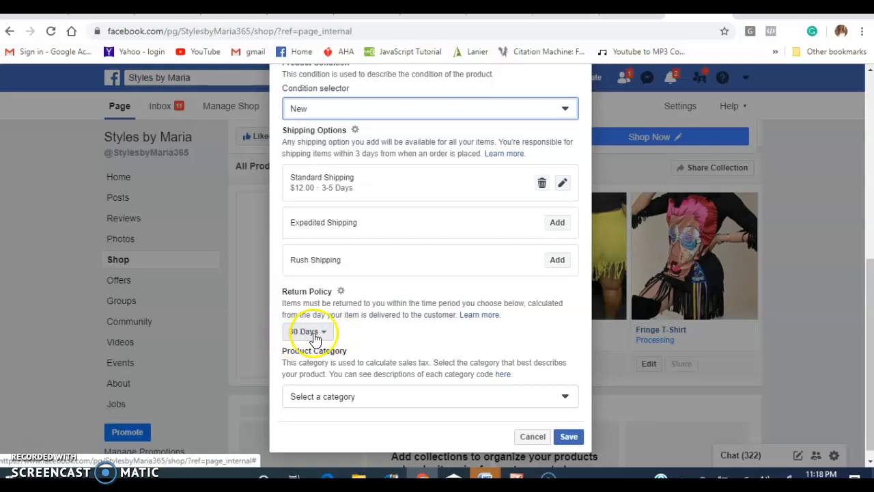
click(564, 397)
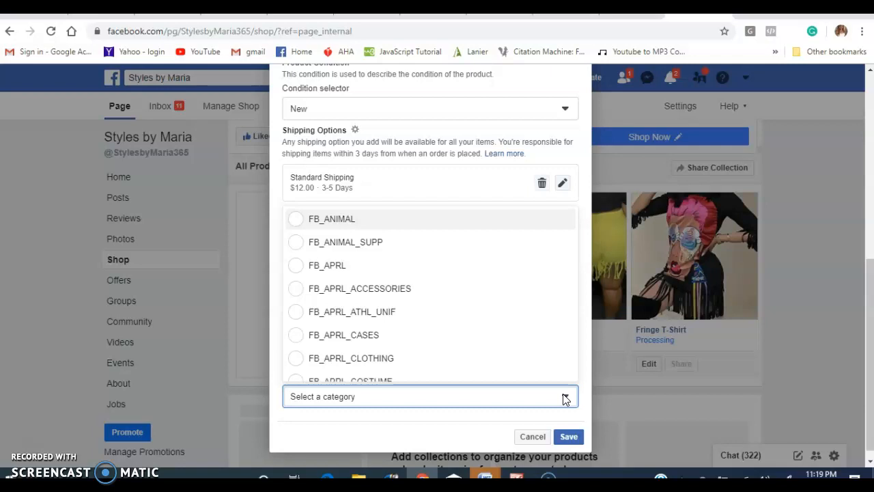
click(389, 359)
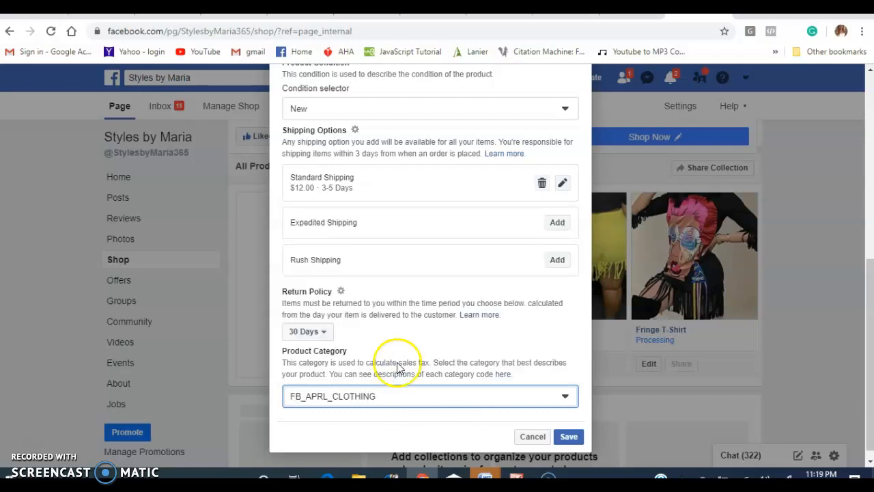
click(576, 426)
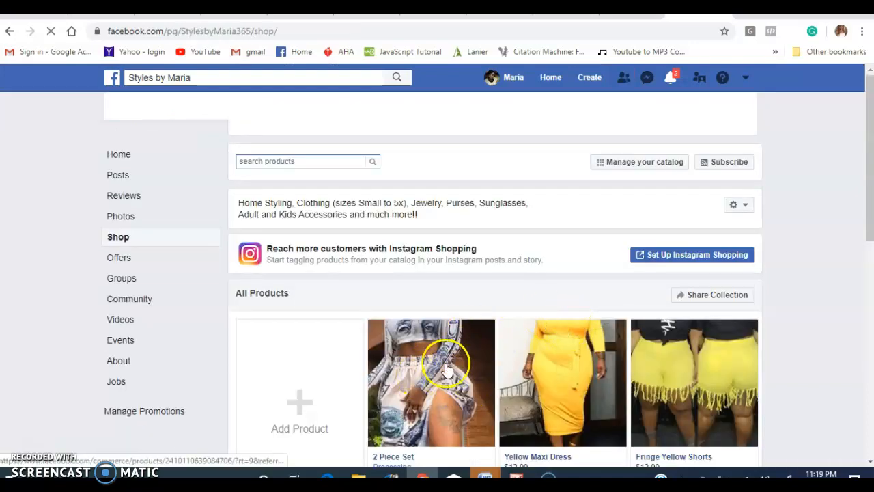
Open the Yellow Maxi Dress listing from the shop's products and choose a purchase quantity of 6.
scroll(456, 352, down, 3)
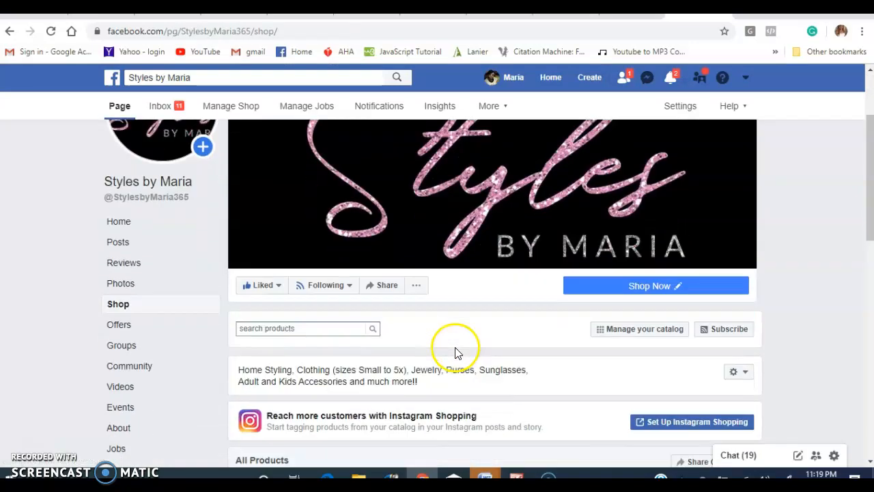
scroll(456, 352, down, 1)
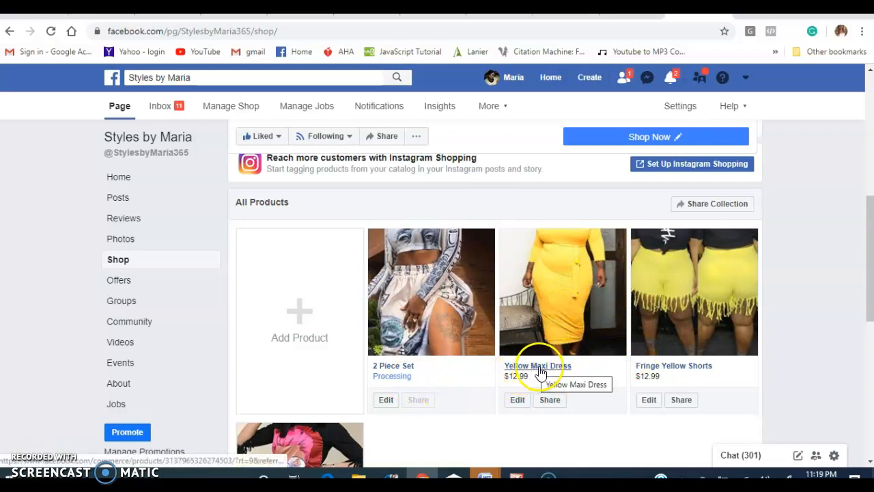
click(550, 367)
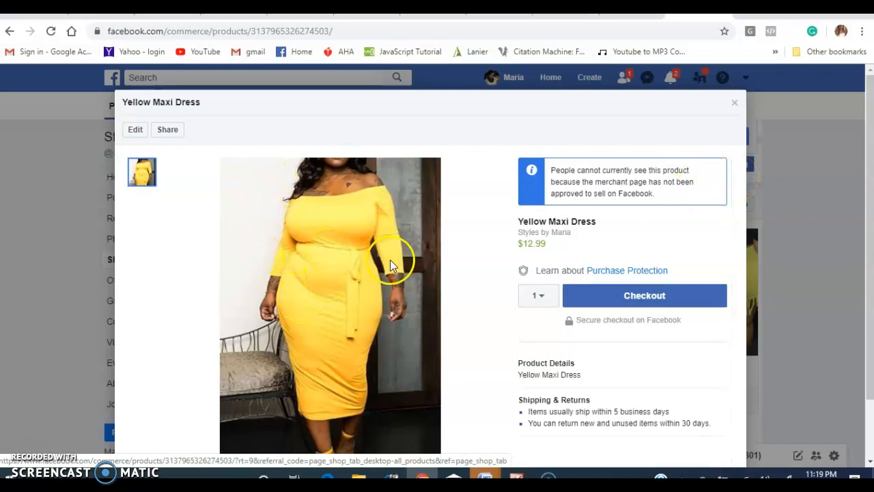
click(540, 299)
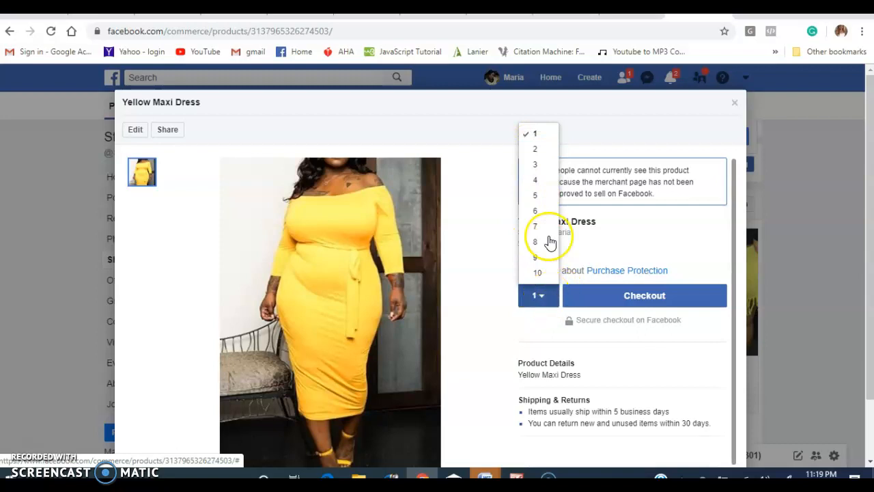
click(540, 212)
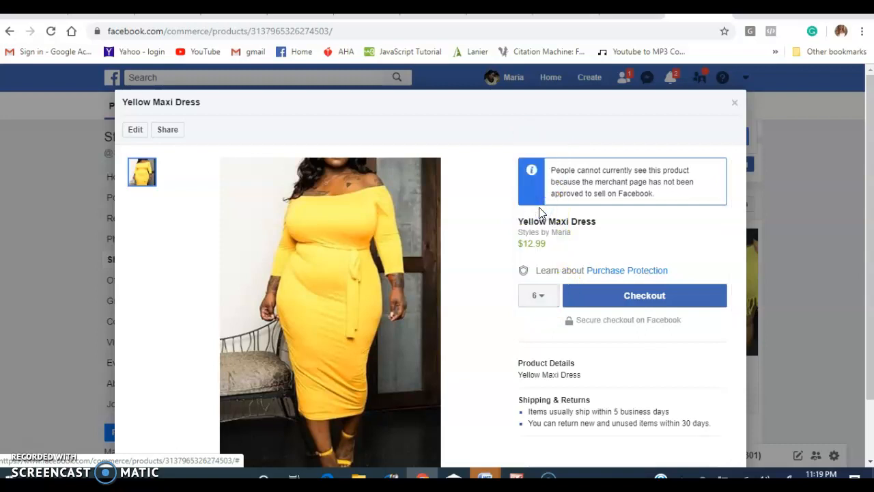
Set the Yellow Maxi Dress purchase quantity to 1 and preview the buyer's checkout address form without placing an order.
click(542, 298)
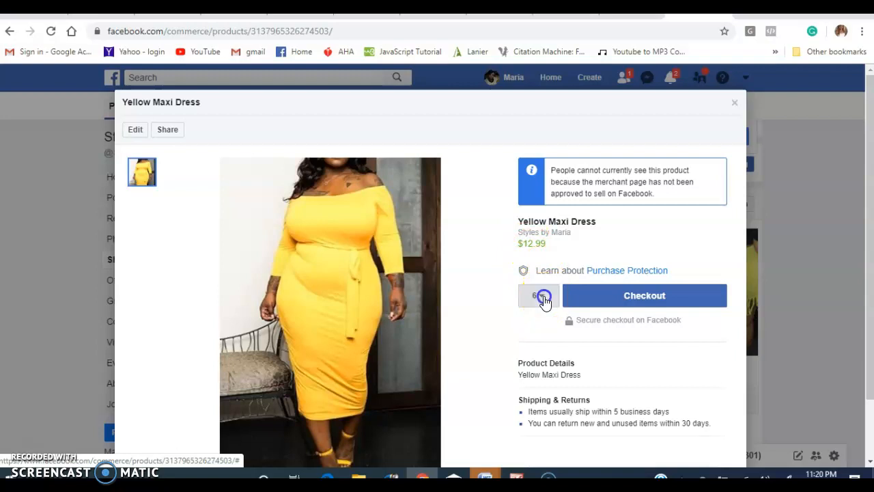
click(523, 136)
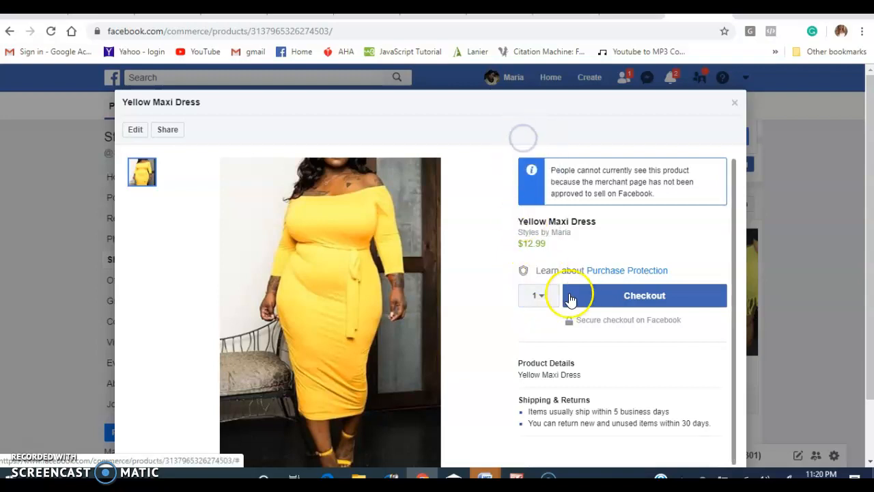
click(634, 301)
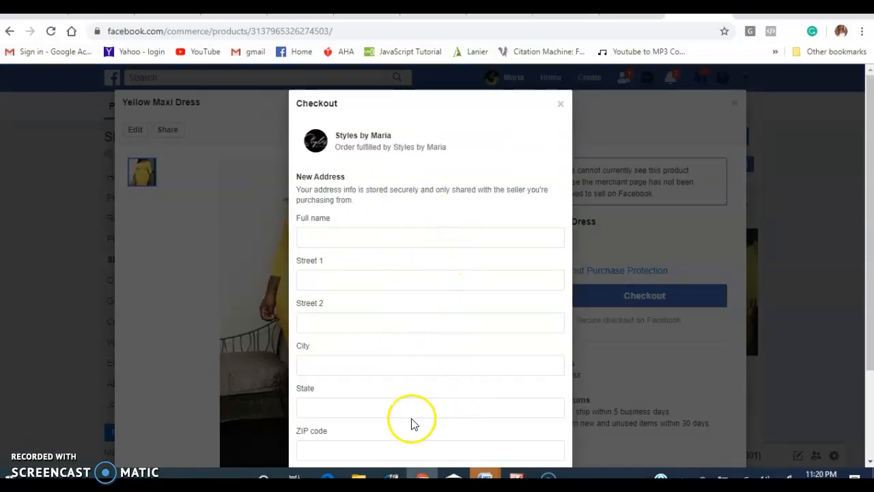
click(563, 105)
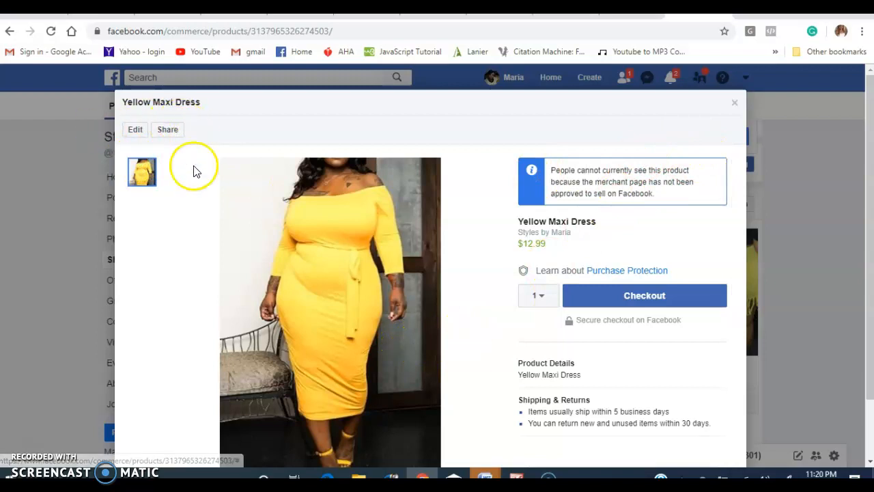
click(733, 103)
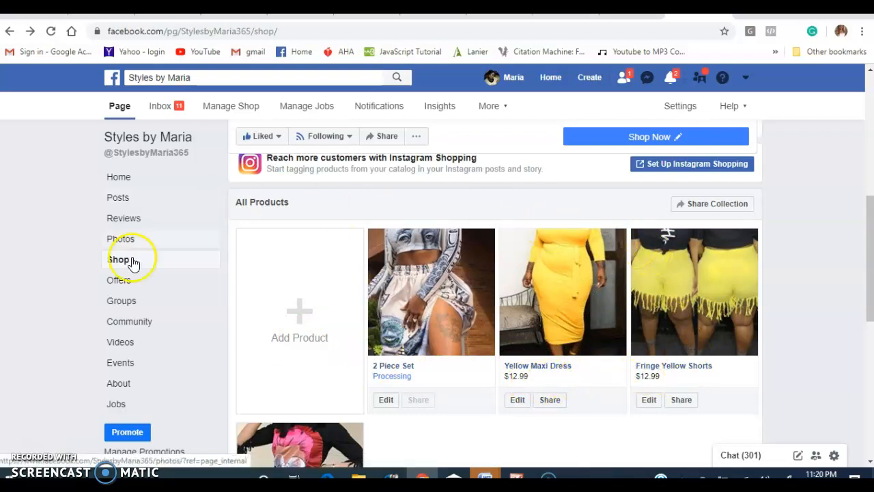
Open the Yellow Maxi Dress for editing from the shop's products and review its price, description, inventory and condition settings.
click(522, 401)
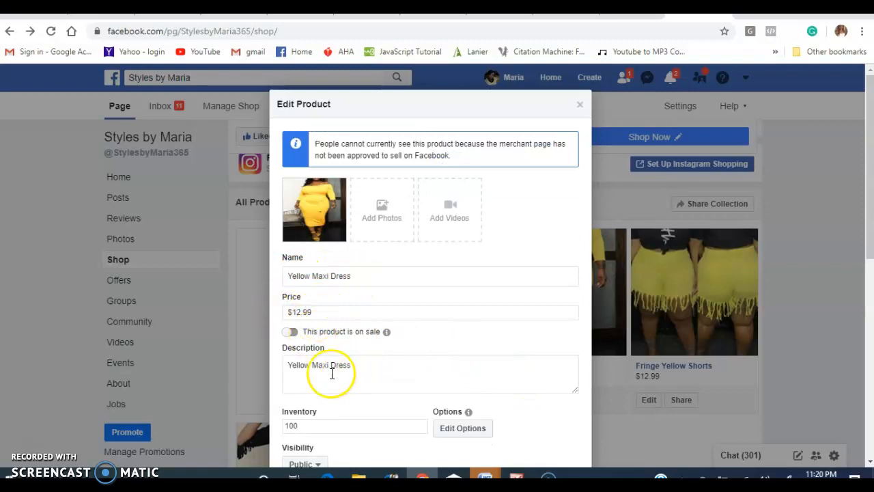
scroll(371, 410, down, 2)
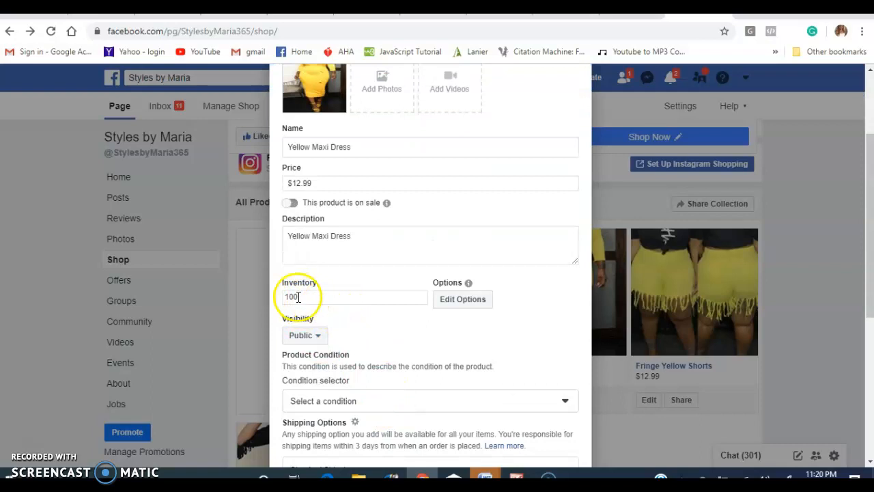
scroll(586, 237, up, 1)
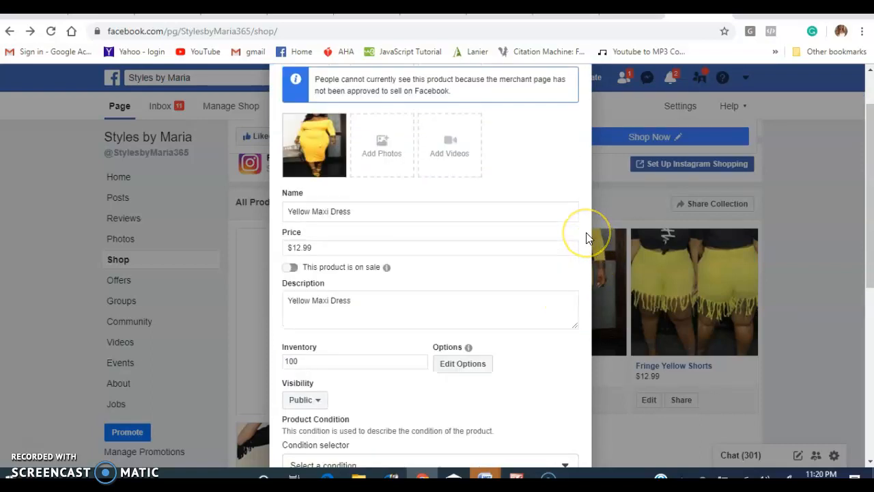